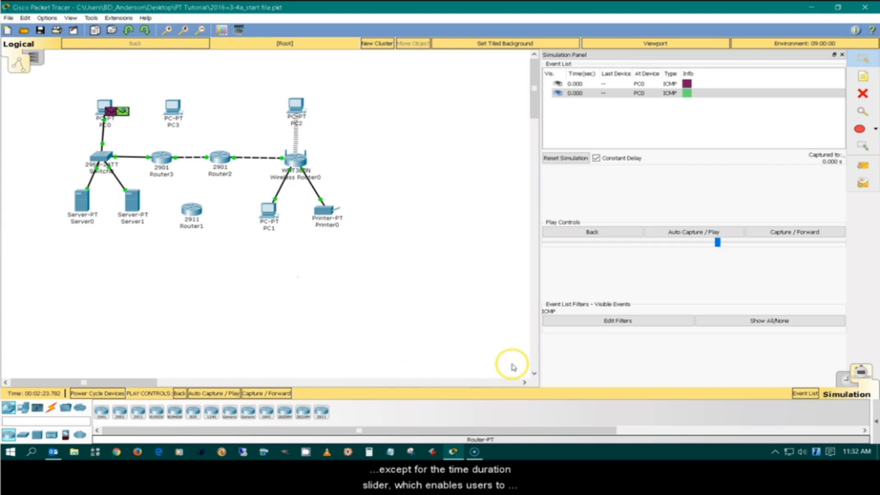
- Run the automatic event capture, raising the playback speed and then lowering it while the packets move
drag(729, 250, 709, 250)
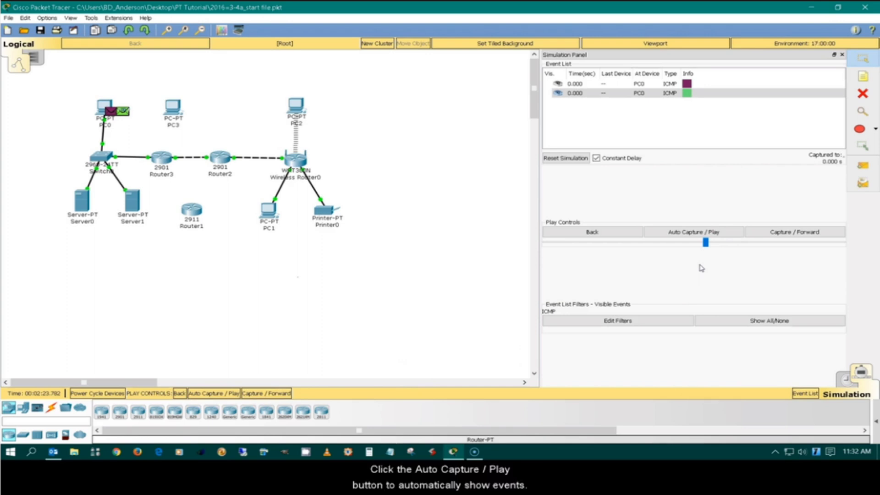
click(700, 232)
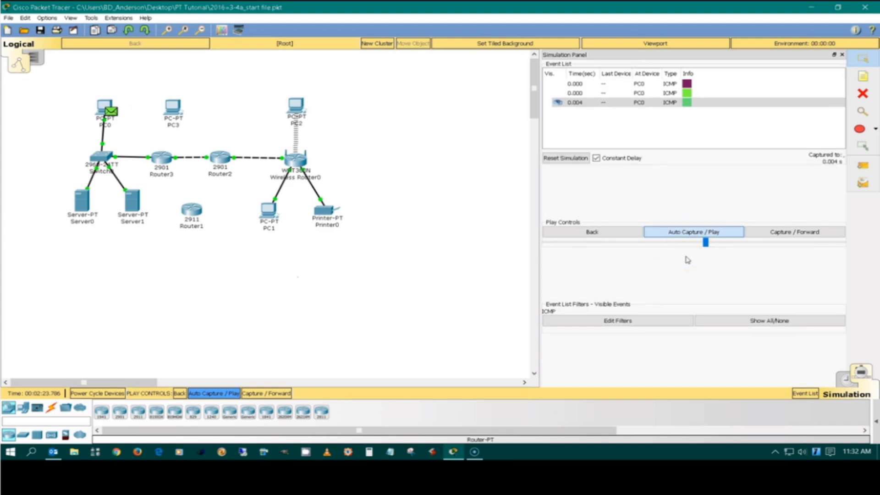
drag(707, 241, 779, 244)
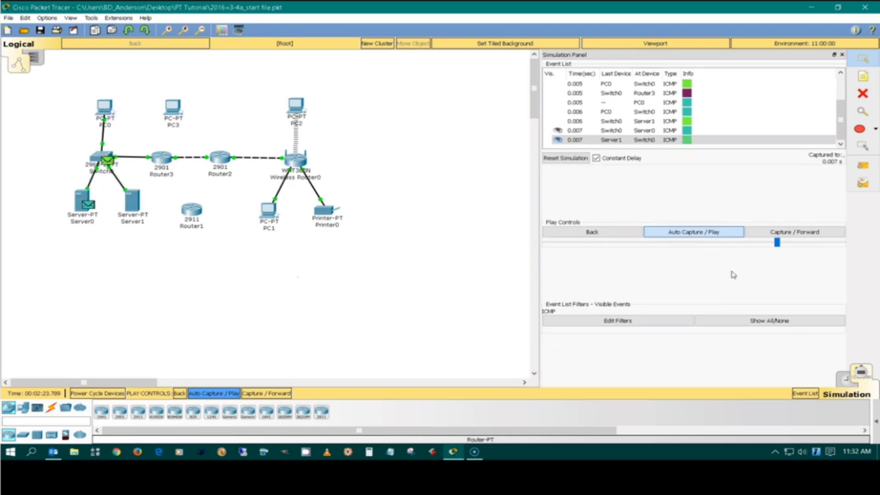
drag(778, 241, 626, 247)
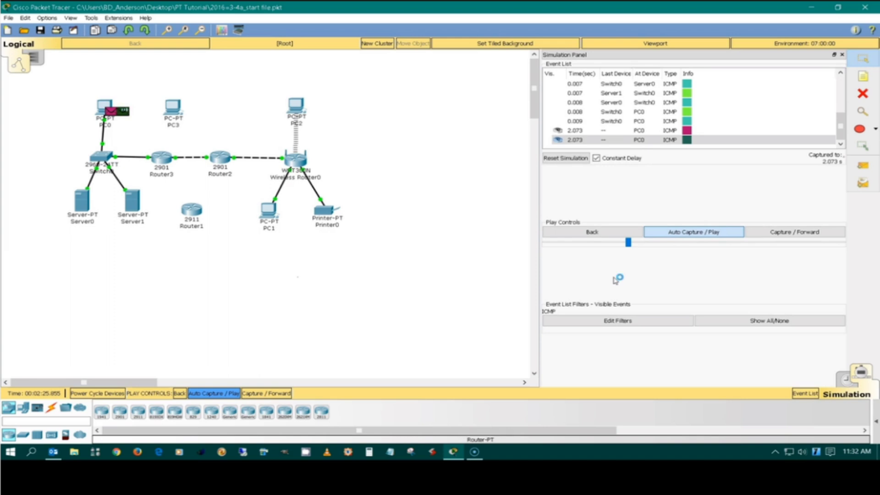
click(628, 243)
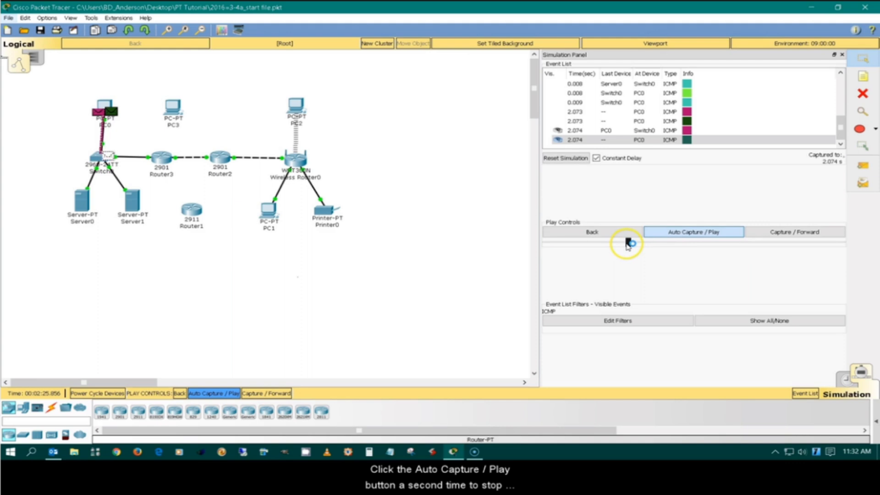
- Stop the automatic capture and raise the playback speed to well above the midpoint
click(674, 234)
click(628, 243)
drag(628, 246, 742, 252)
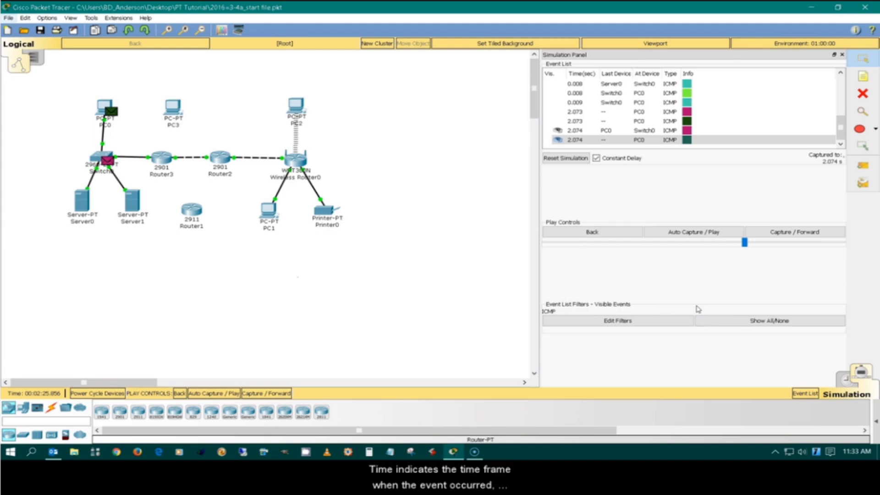
- Make all protocols visible in the event list filters instead of only ICMP
click(737, 325)
click(737, 325)
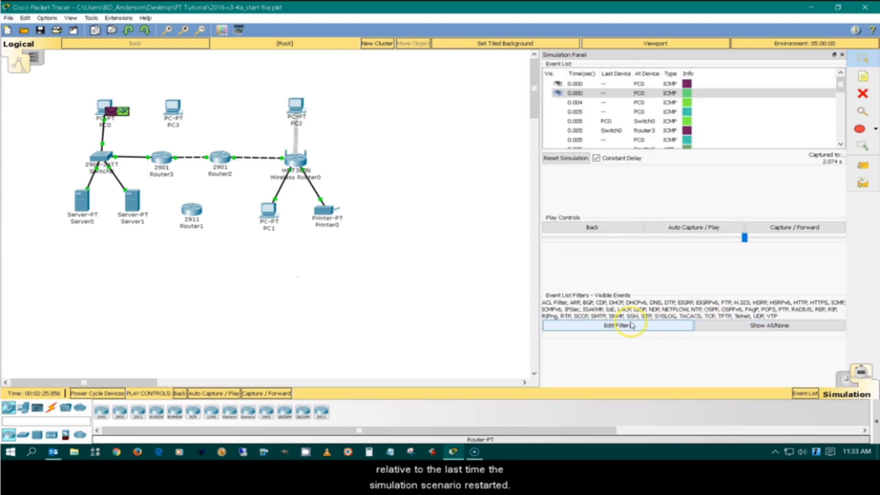
click(599, 139)
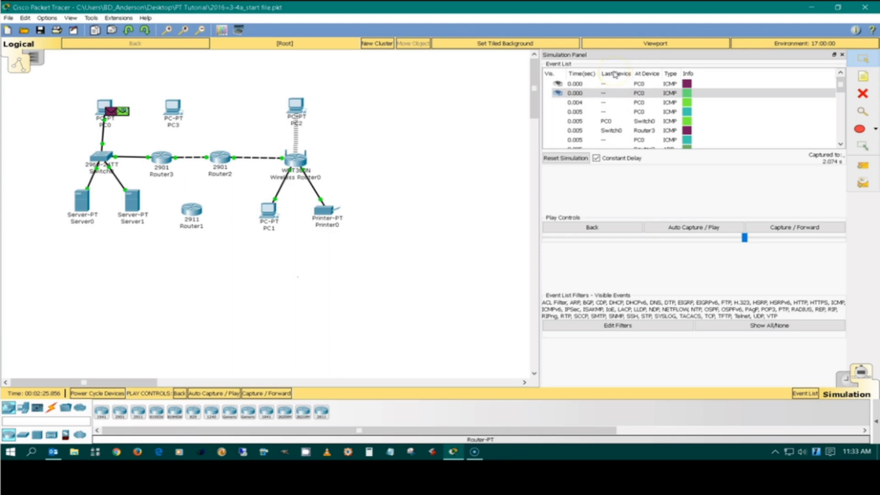
click(646, 94)
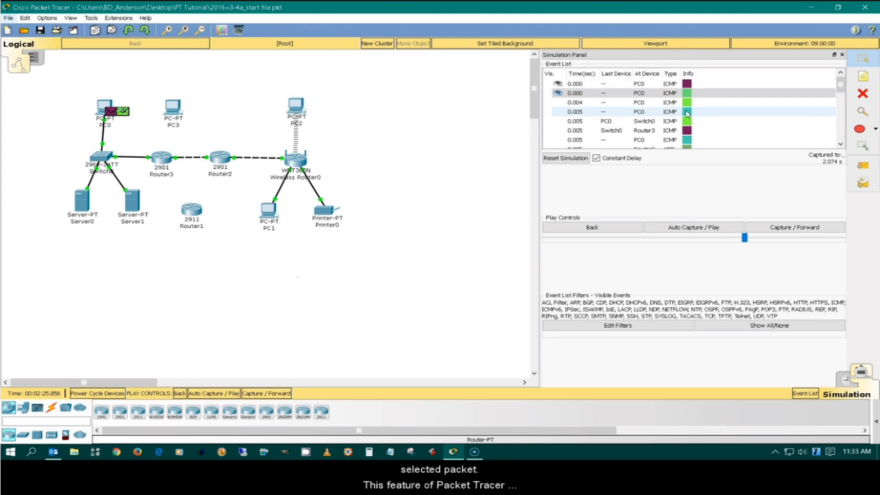
click(687, 85)
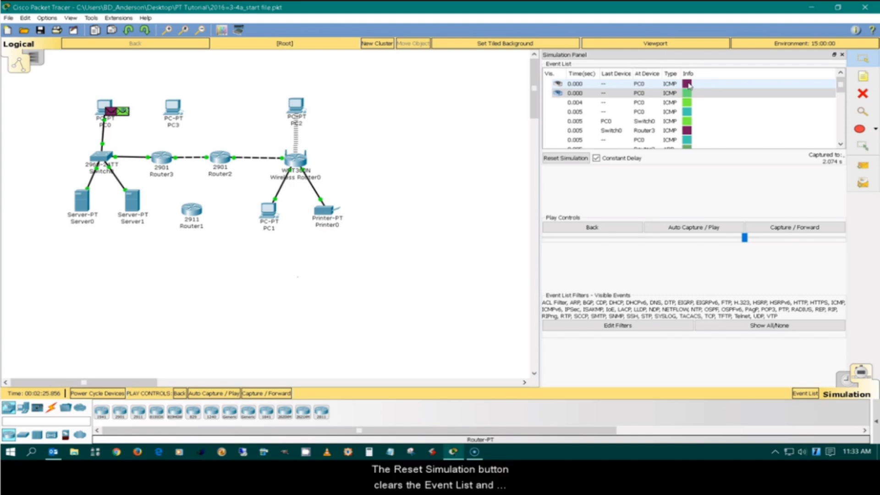
click(569, 159)
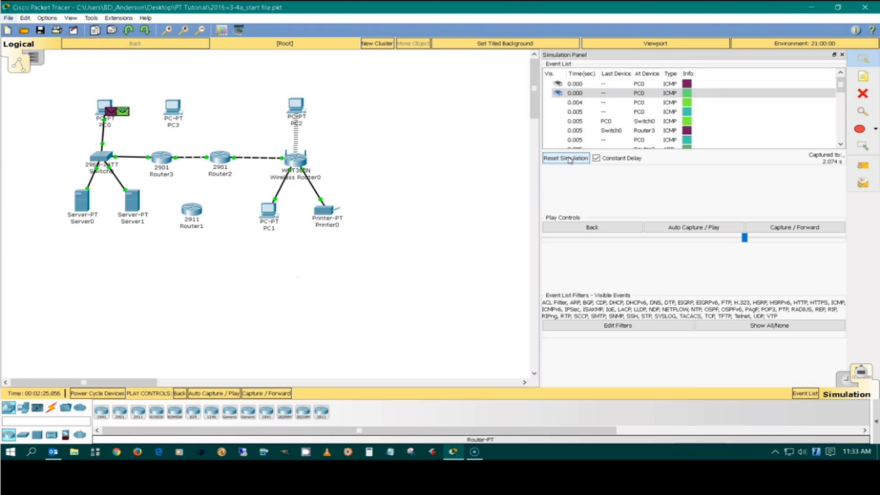
click(578, 160)
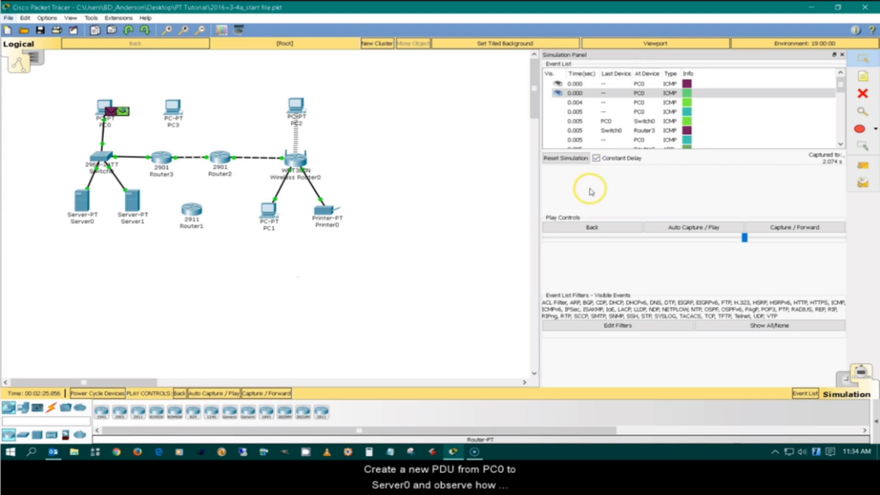
- Turn off Constant Delay and create a simple PDU from PC0 to Server0
click(596, 158)
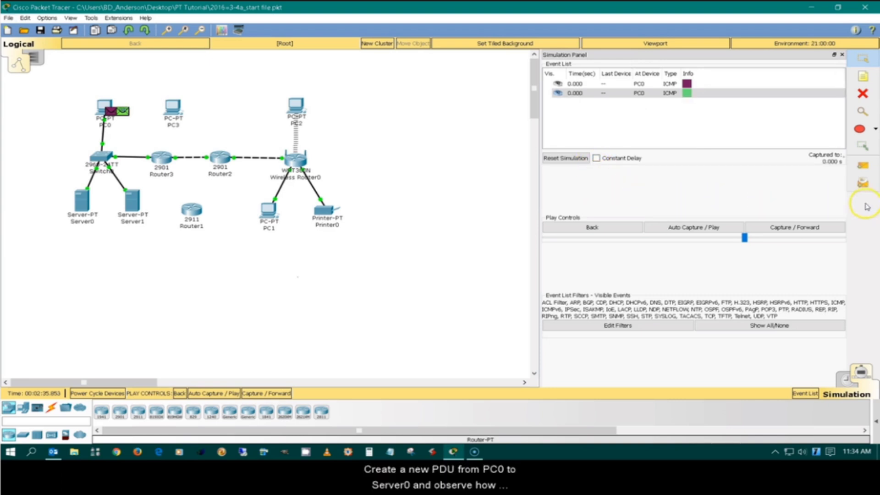
click(863, 165)
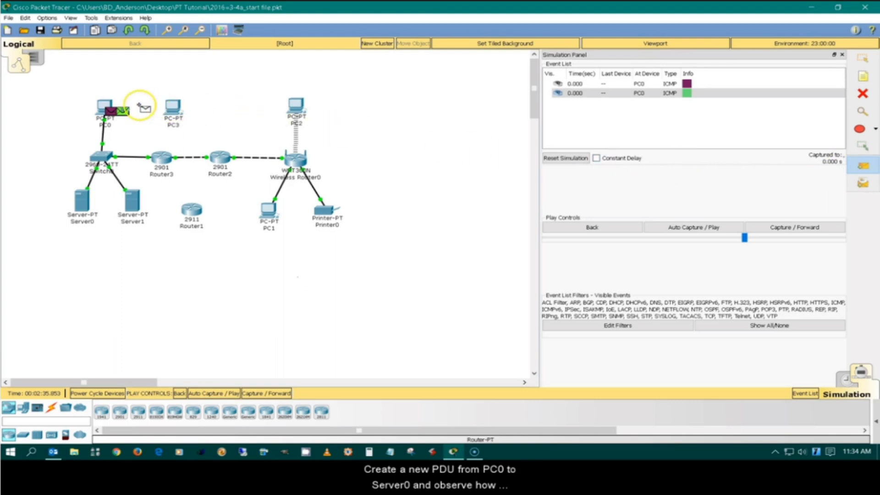
click(102, 122)
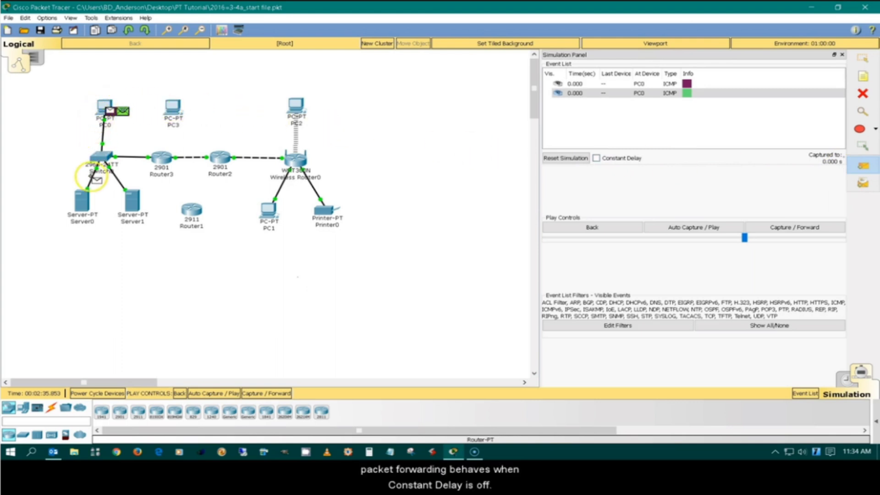
click(82, 205)
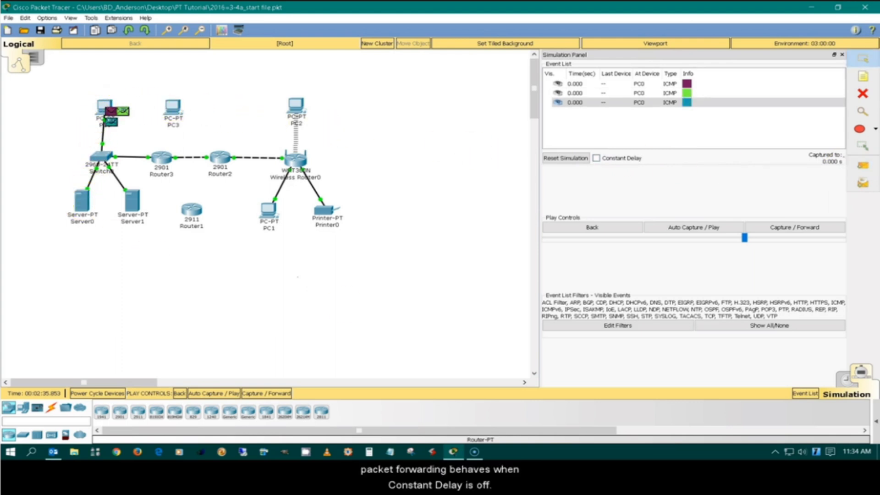
- Run the automatic capture with Constant Delay off and stop it while packets are still in transit
click(685, 228)
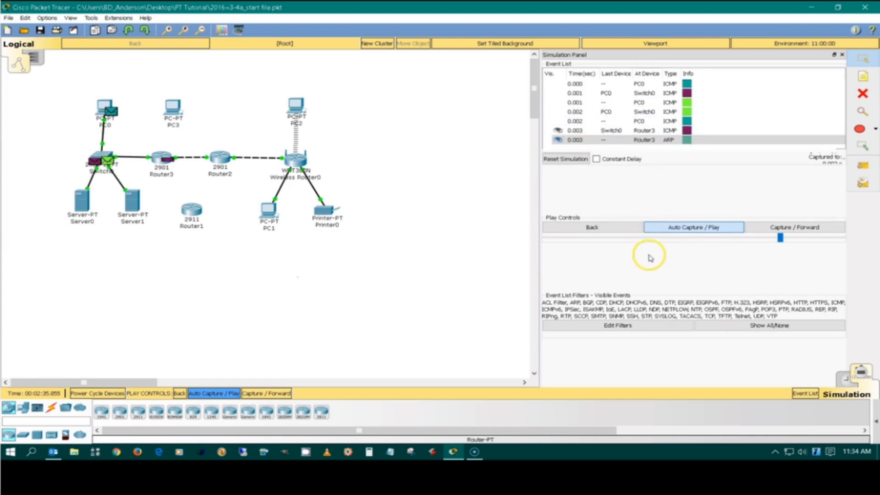
click(686, 228)
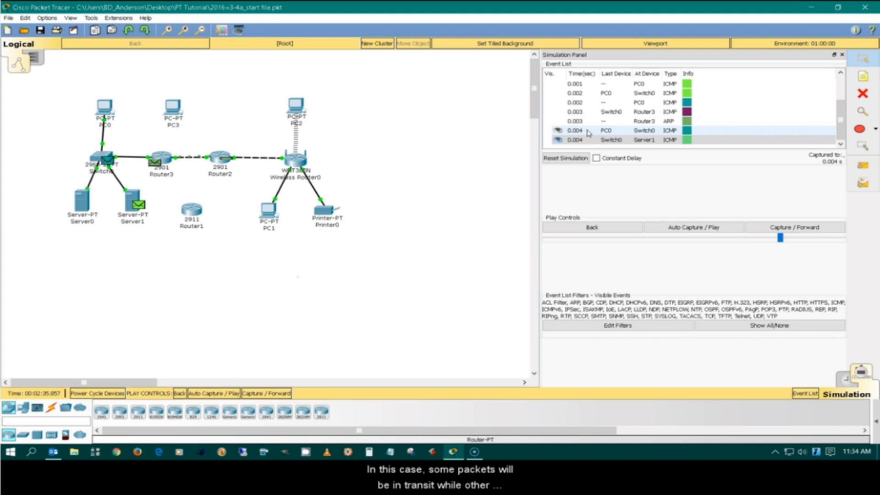
click(625, 139)
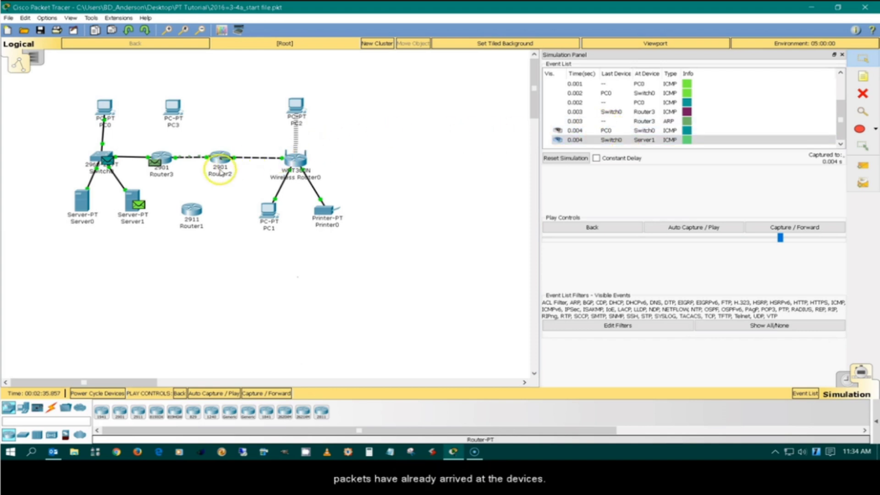
click(344, 228)
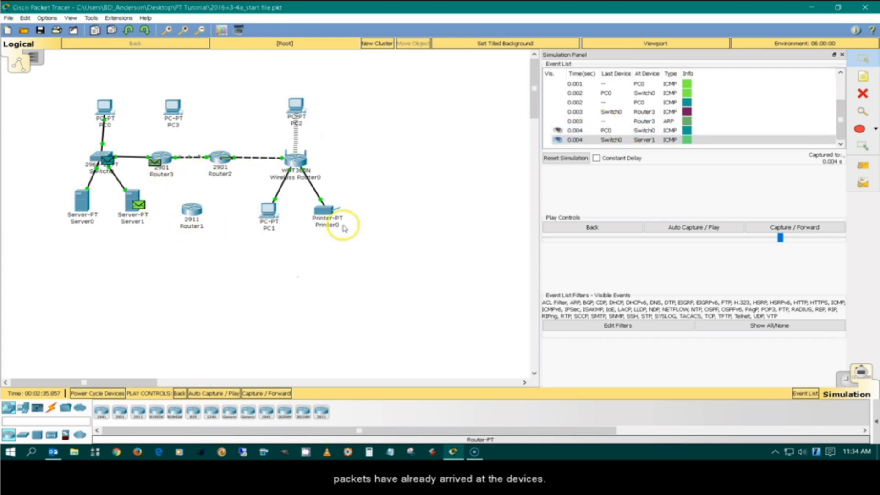
click(605, 199)
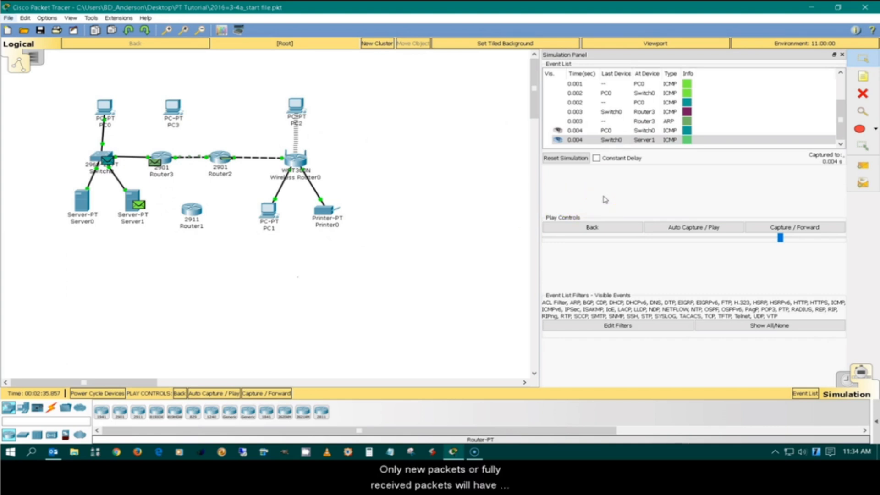
- Try to open the PDU information of the packet at Router3, then dismiss the notice
click(170, 177)
click(155, 161)
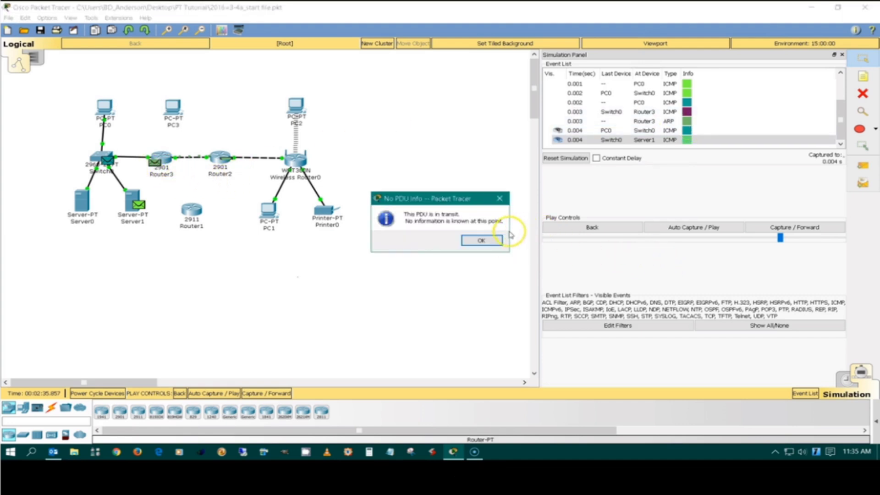
click(494, 243)
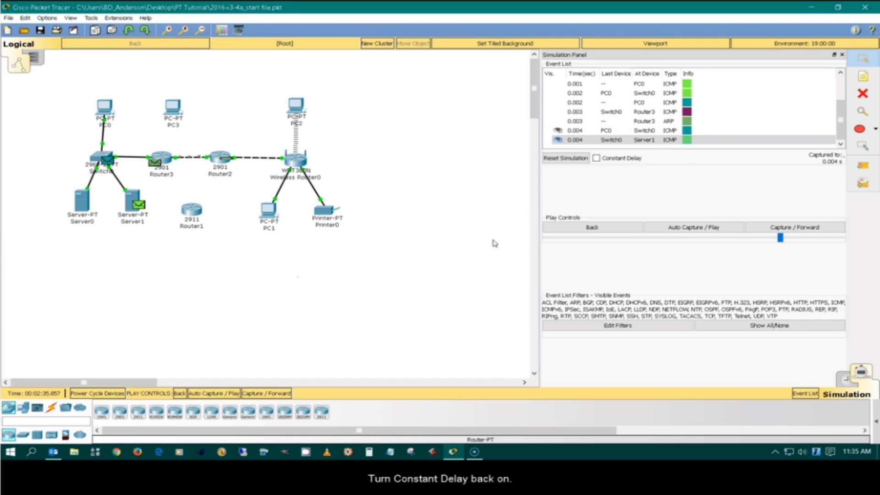
- Turn Constant Delay back on, then hide all protocols in the event list filters and show them all again
click(596, 159)
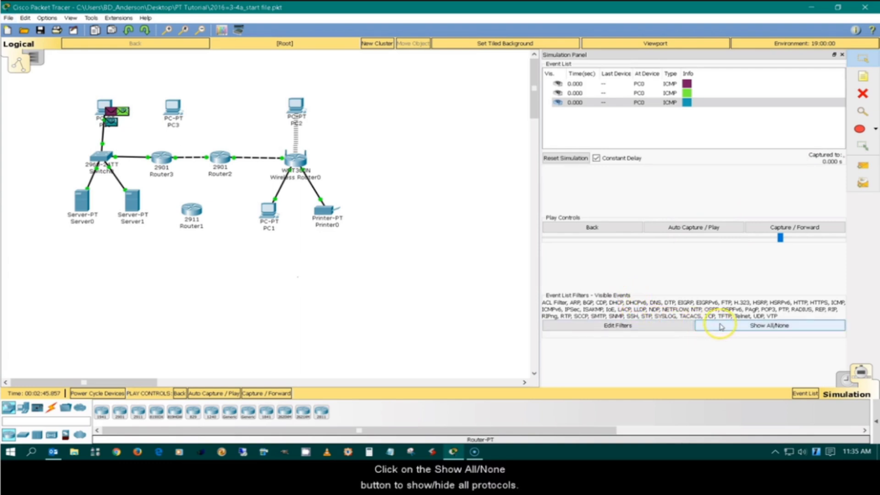
click(769, 330)
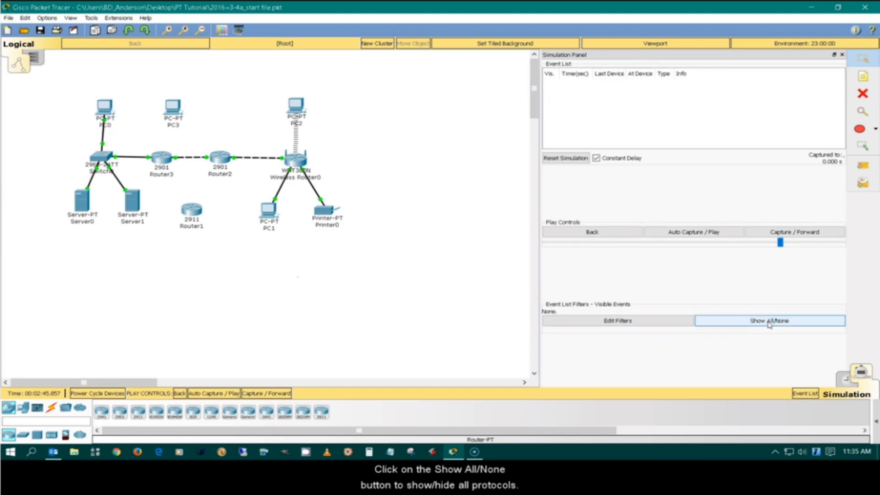
click(769, 322)
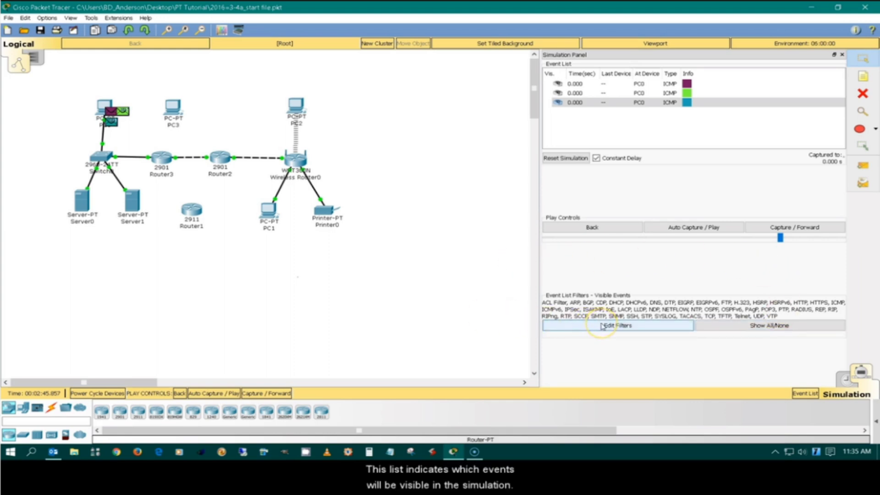
- Examine the IPv4, IPv6 and Misc protocol lists in the event filter settings, then close them
click(668, 326)
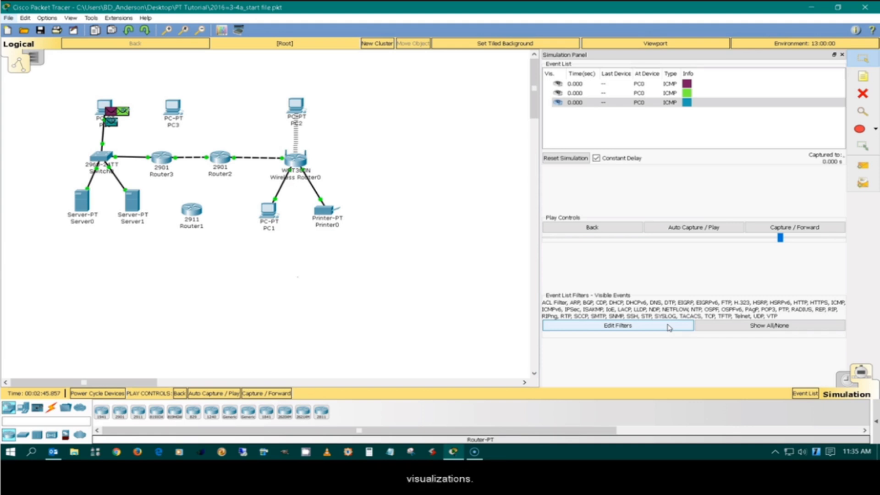
click(669, 327)
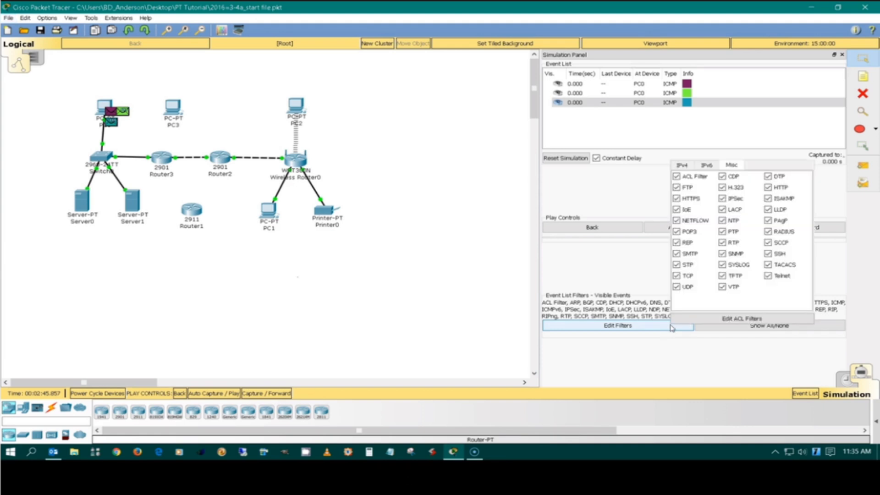
click(672, 327)
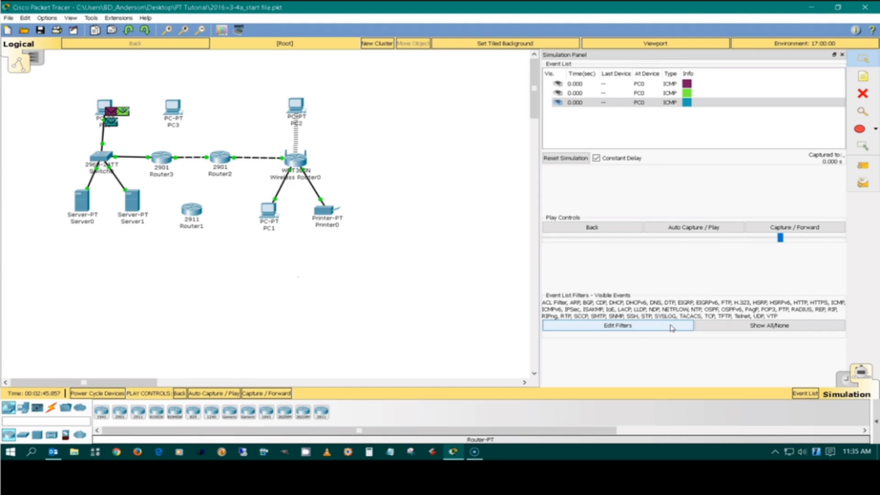
click(672, 327)
click(768, 233)
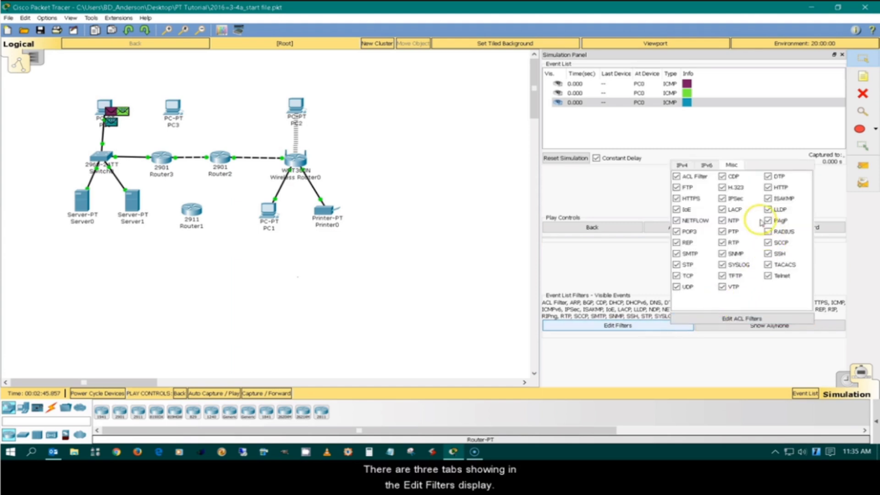
click(683, 166)
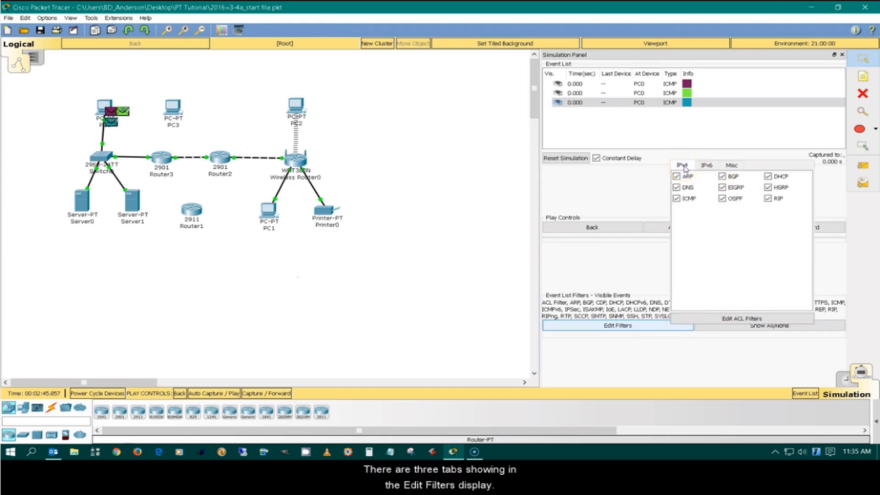
click(708, 166)
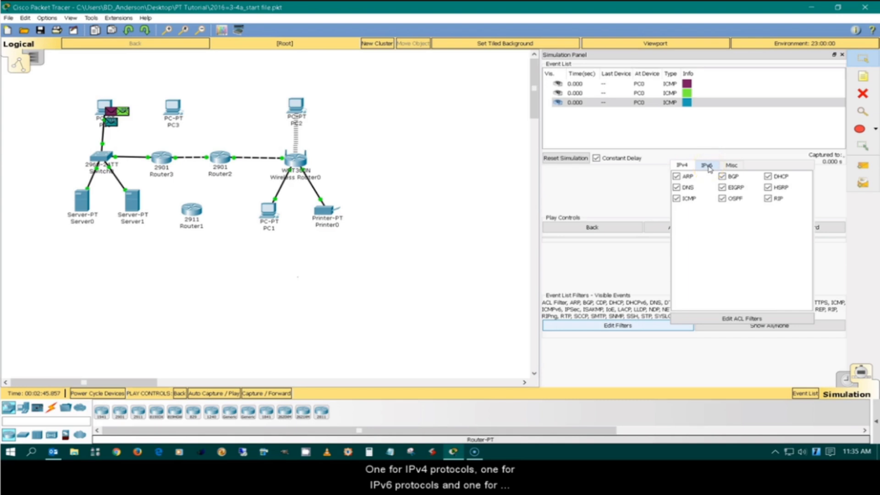
click(708, 166)
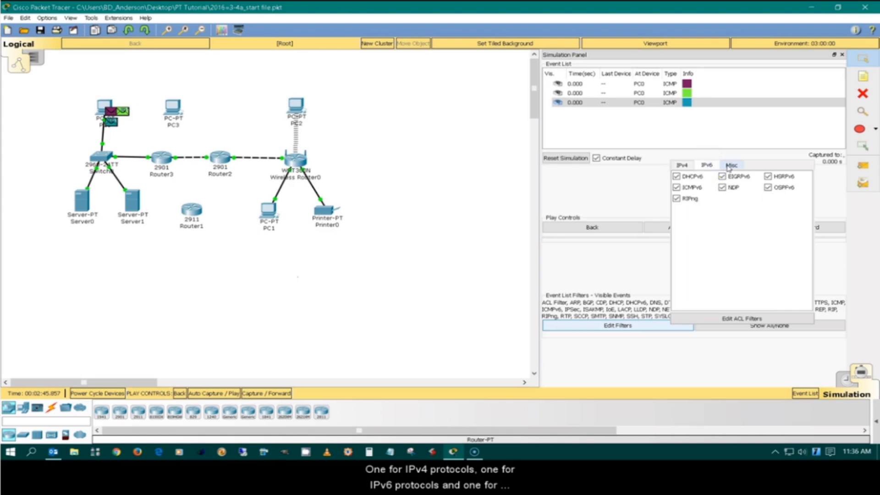
click(729, 167)
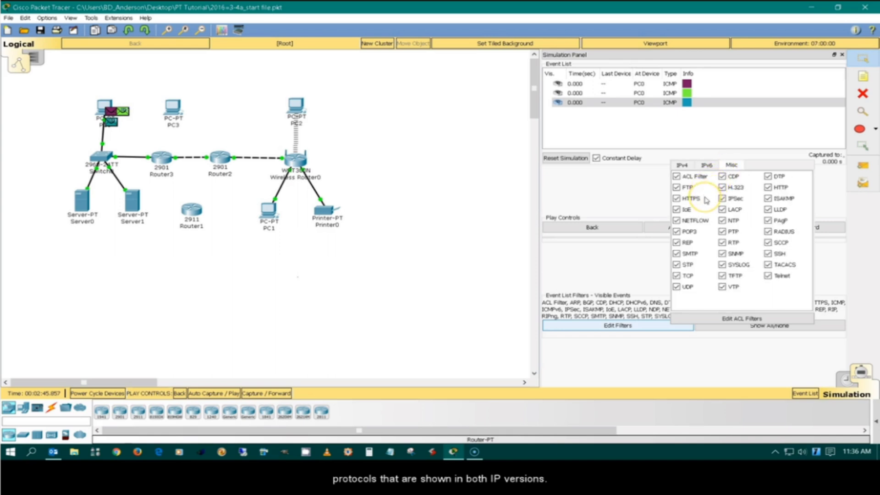
key(Escape)
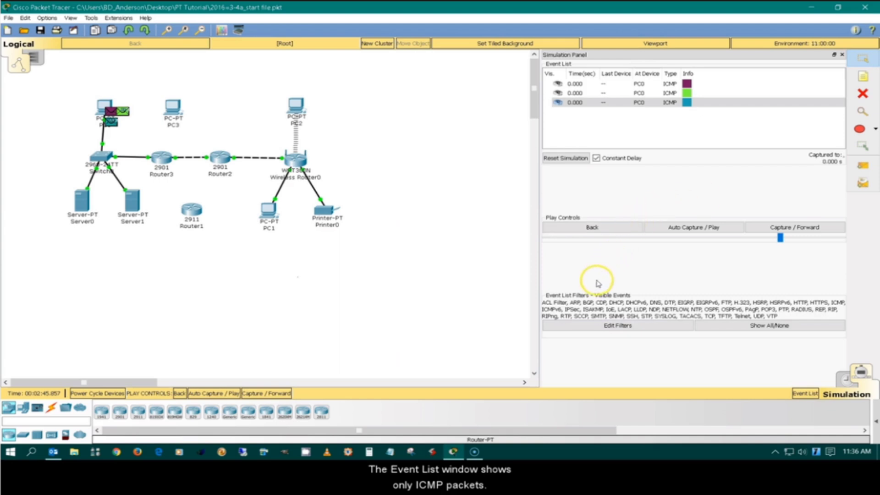
- Hide all protocols in the event list filters and open the filter settings
click(737, 325)
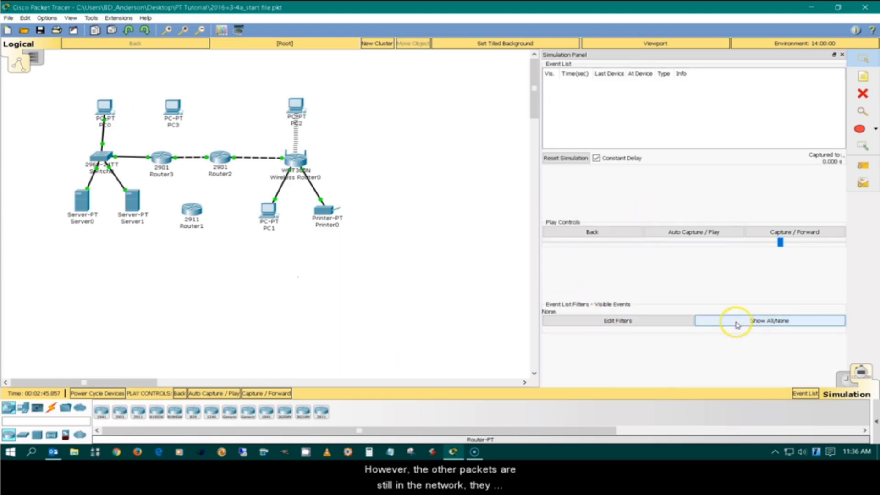
click(611, 322)
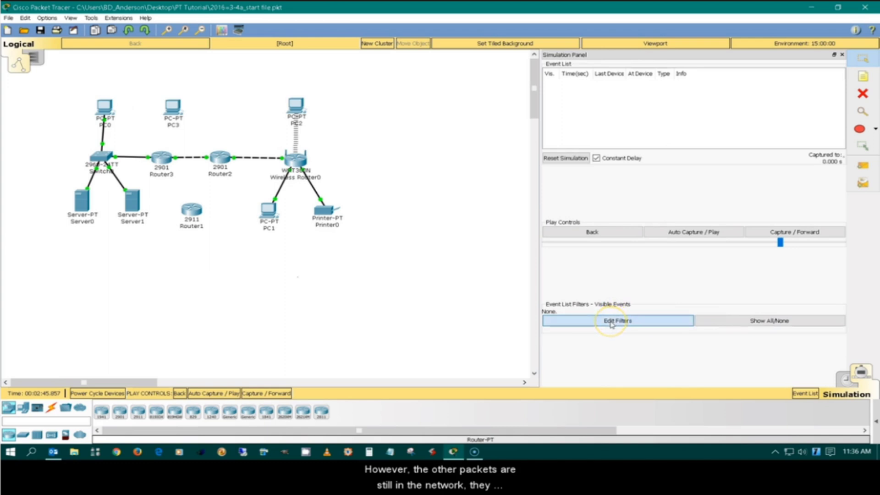
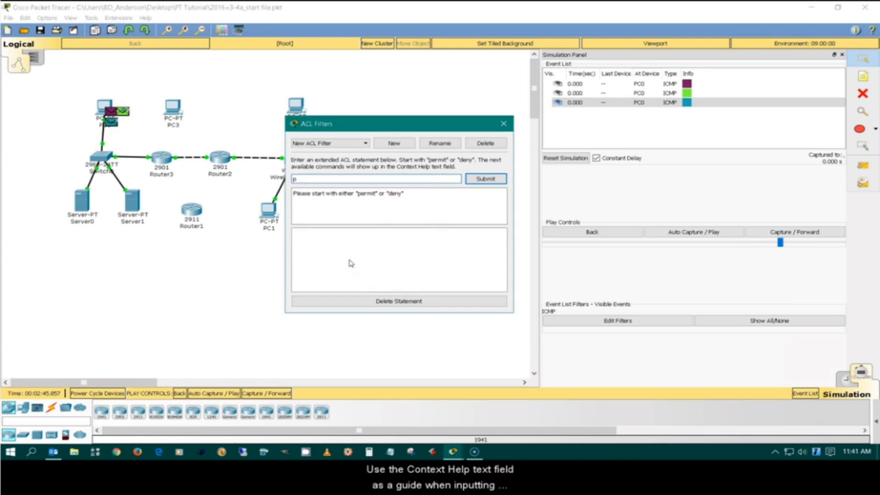
- Add the statement "permit ip any any" to New ACL Filter and close the ACL filter editor
text(ermit i)
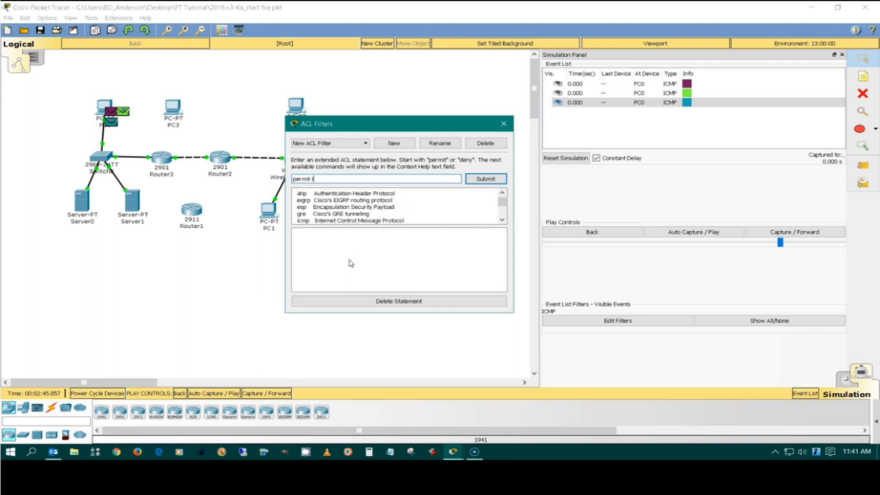
text(p any)
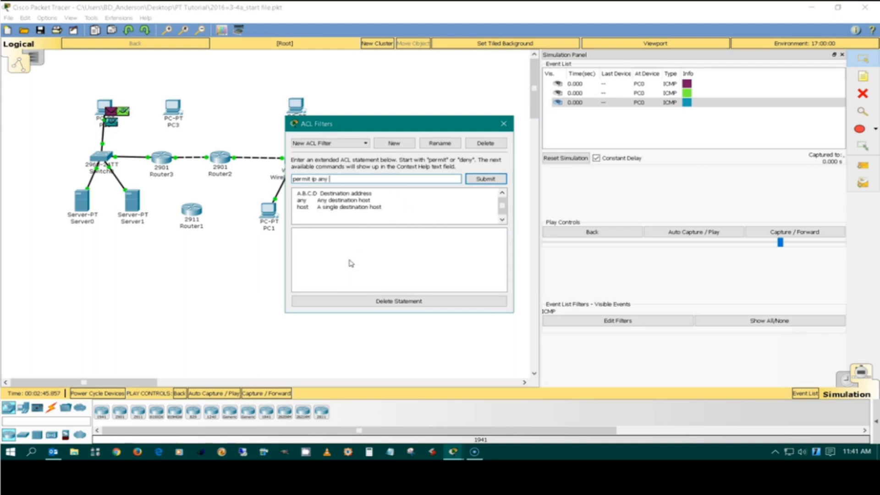
text( any)
click(366, 255)
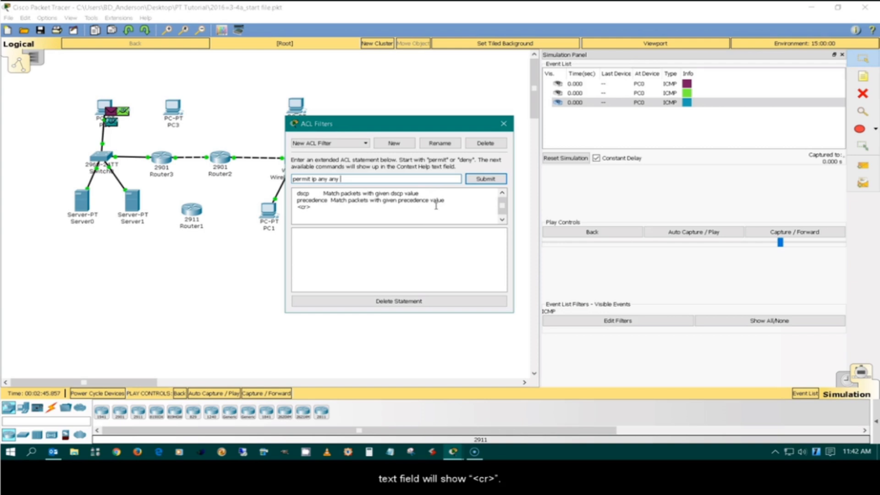
click(304, 207)
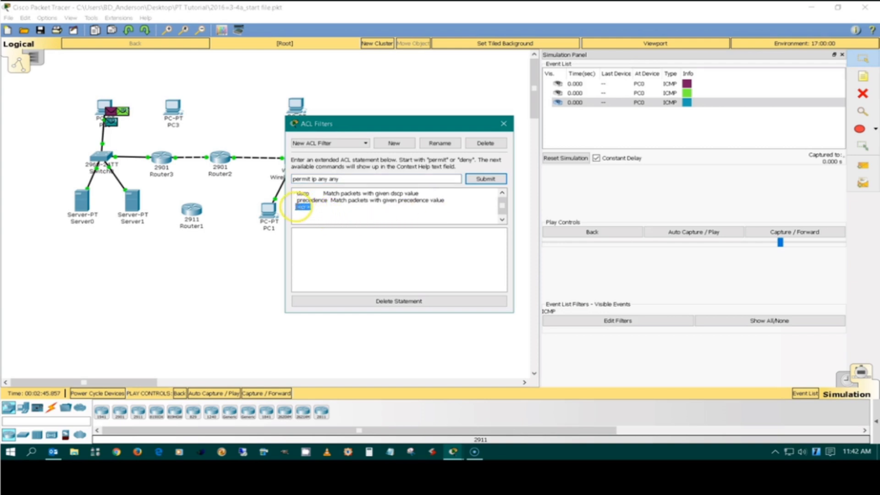
click(487, 180)
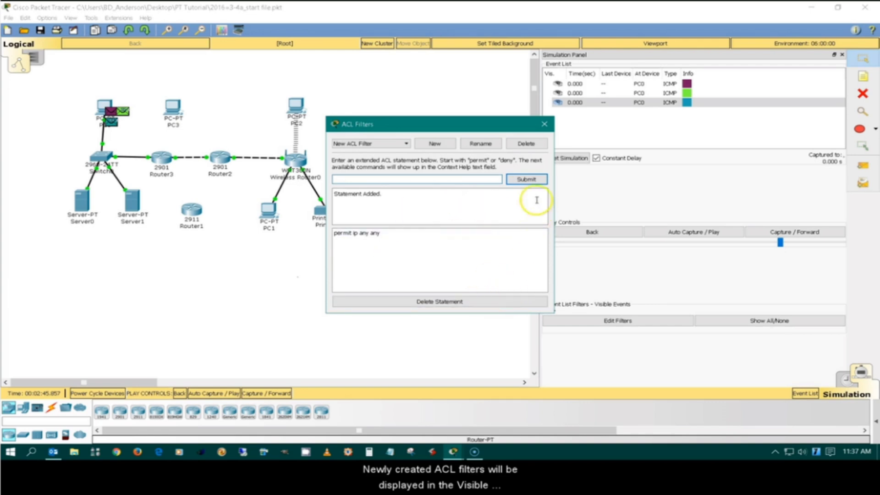
click(545, 125)
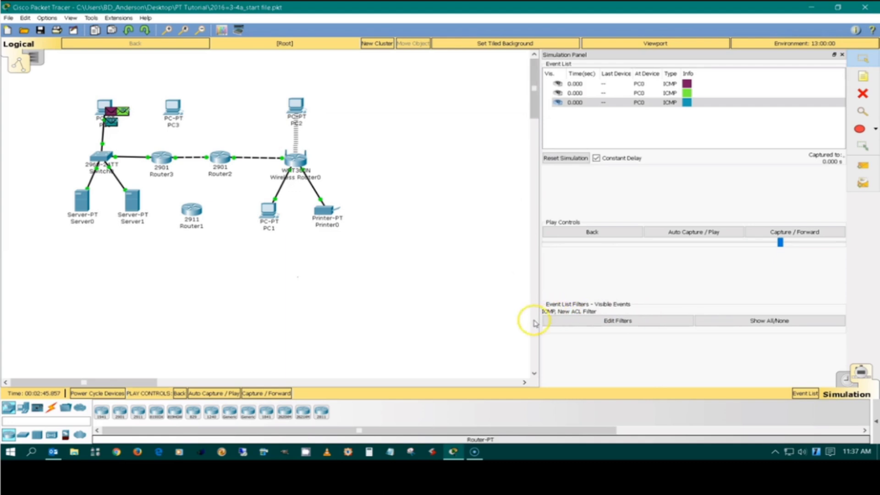
- Check the New ACL Filter entry among the Misc protocols in the event filter settings, then close them
click(655, 325)
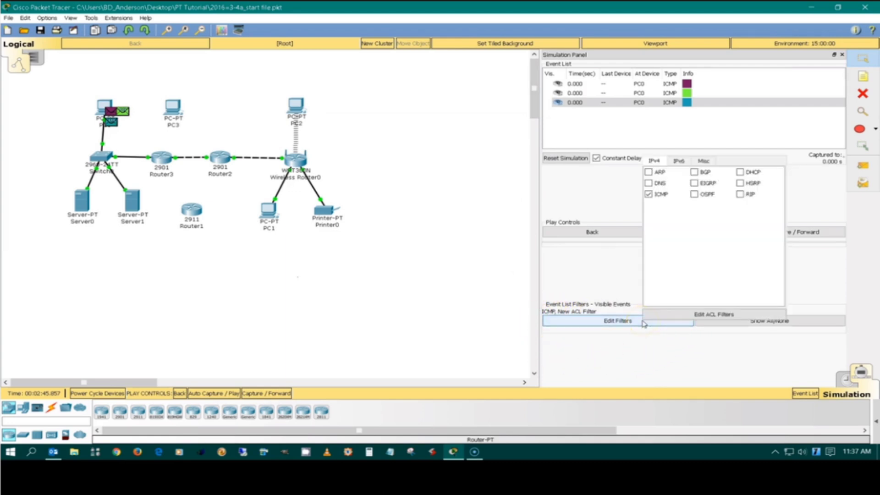
click(714, 163)
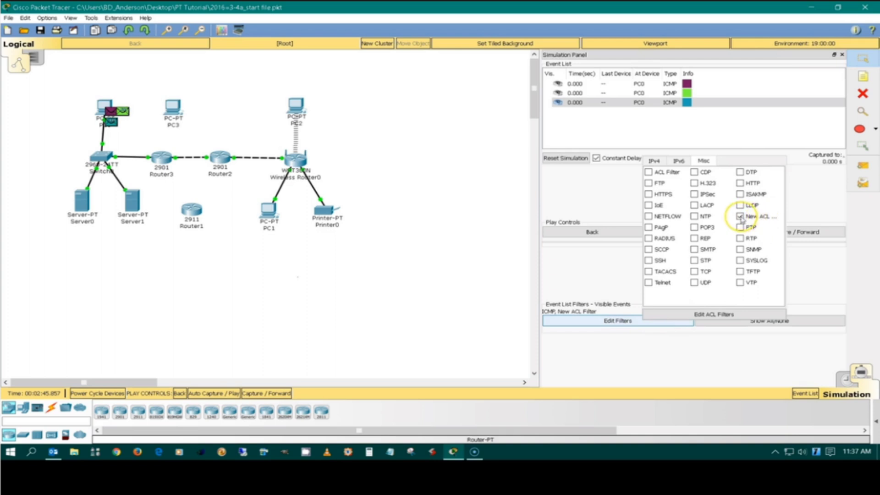
key(Escape)
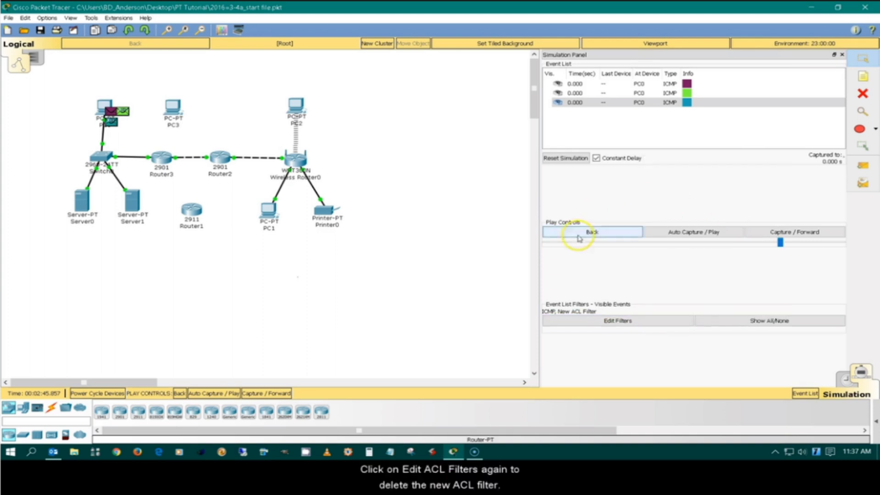
- Delete New ACL Filter from the ACL filters, check the list of remaining filters and close the editor
click(612, 320)
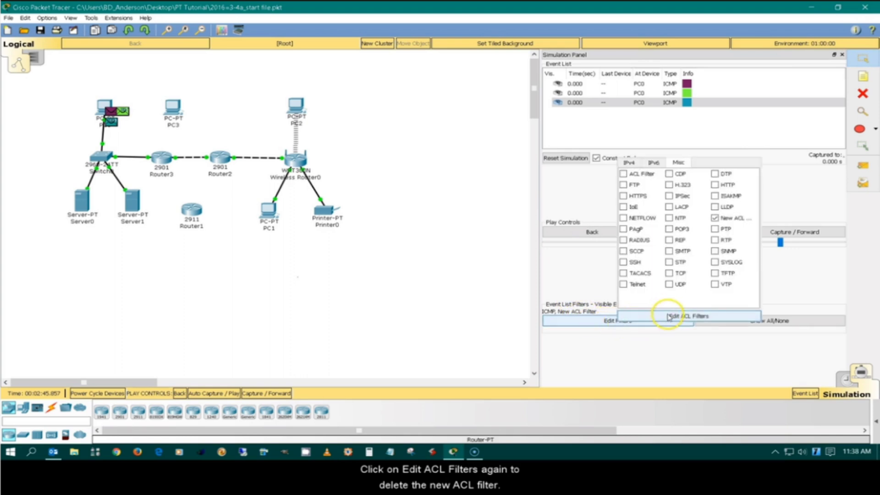
click(667, 316)
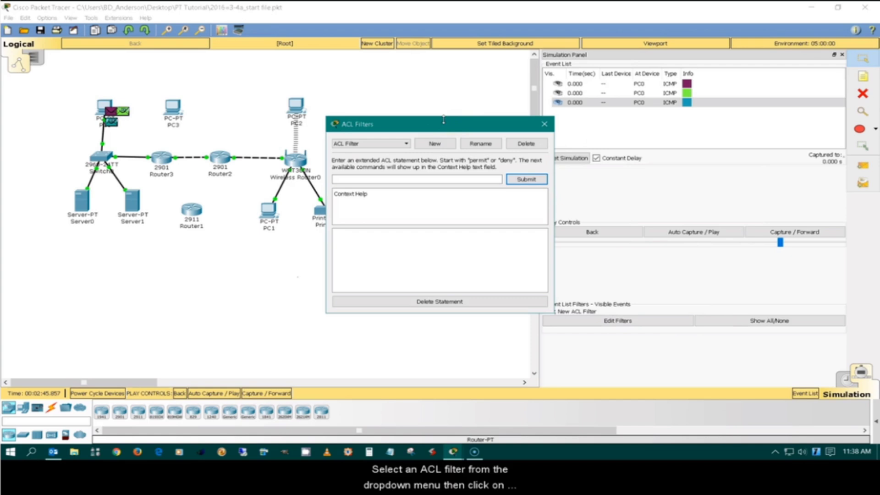
click(406, 144)
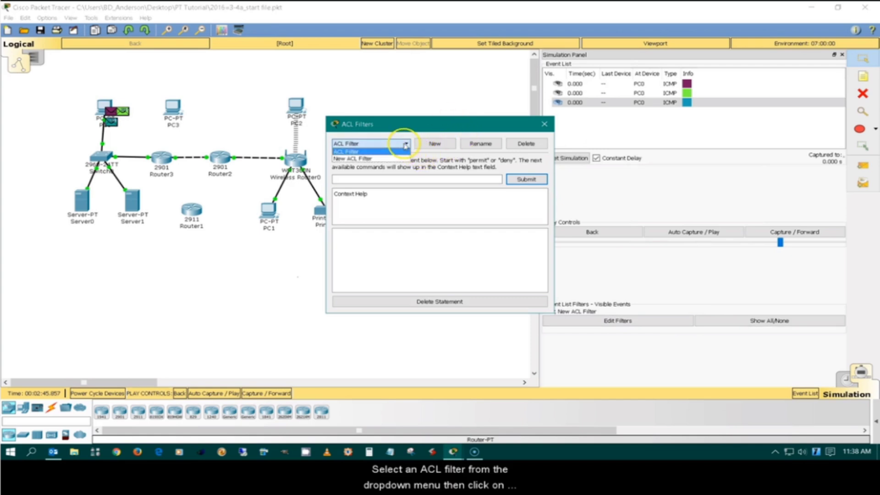
click(354, 158)
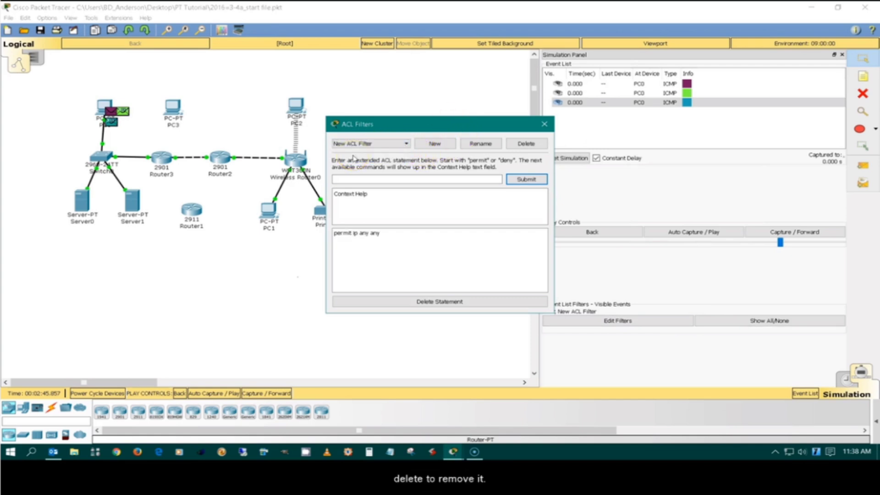
click(524, 146)
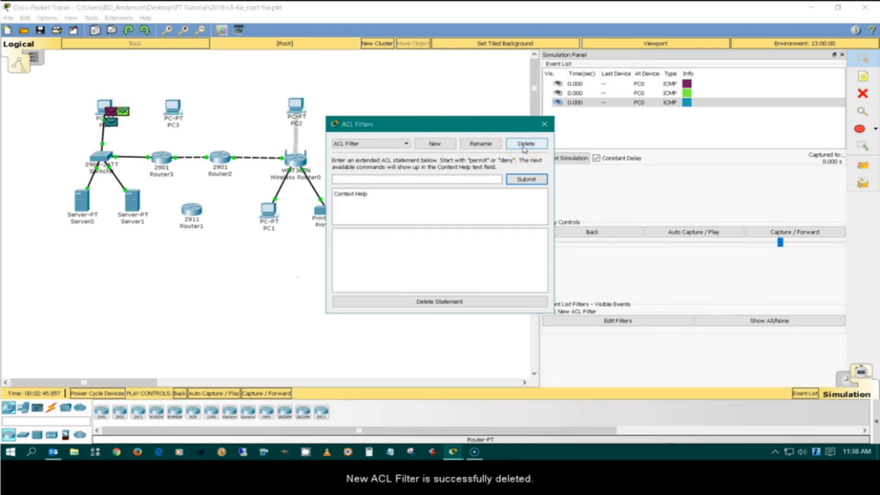
click(406, 144)
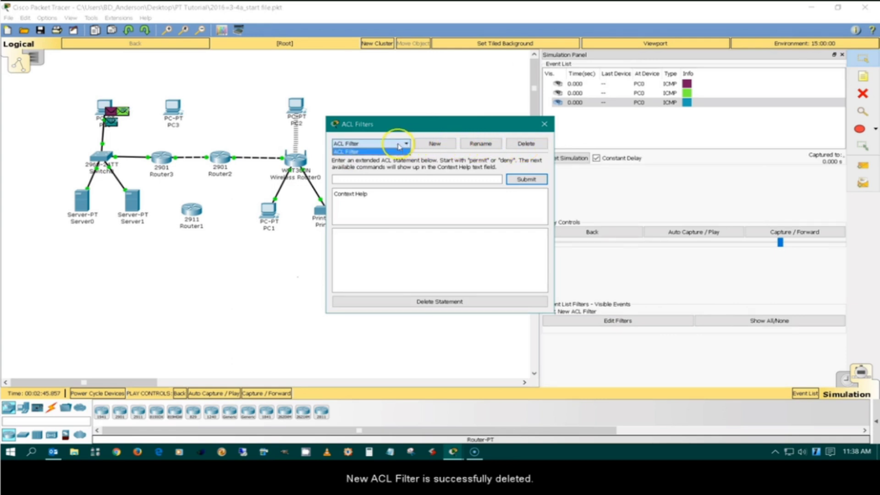
click(543, 123)
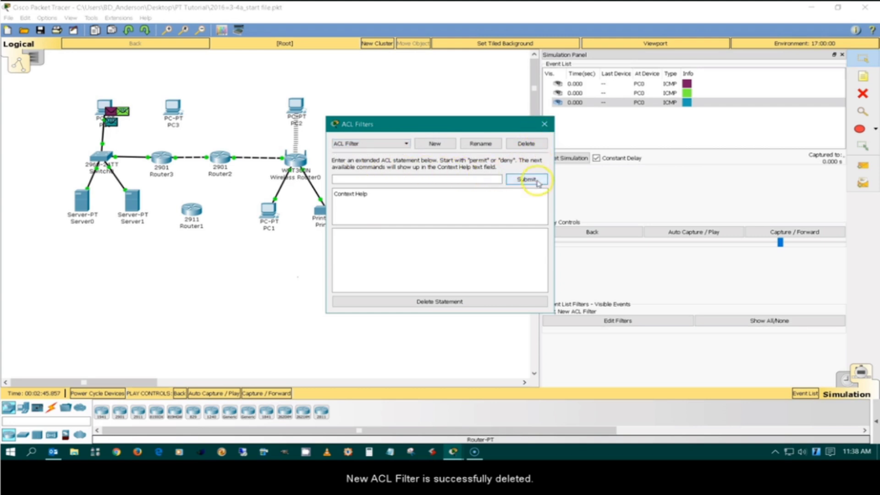
click(544, 125)
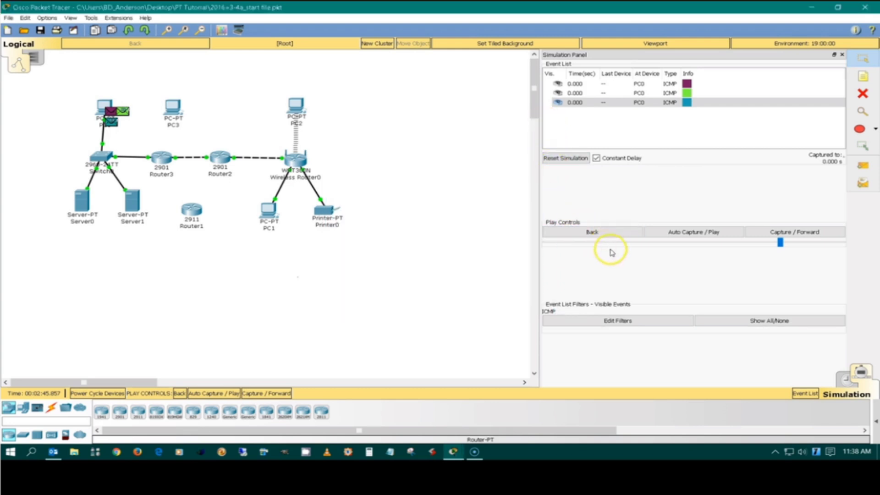